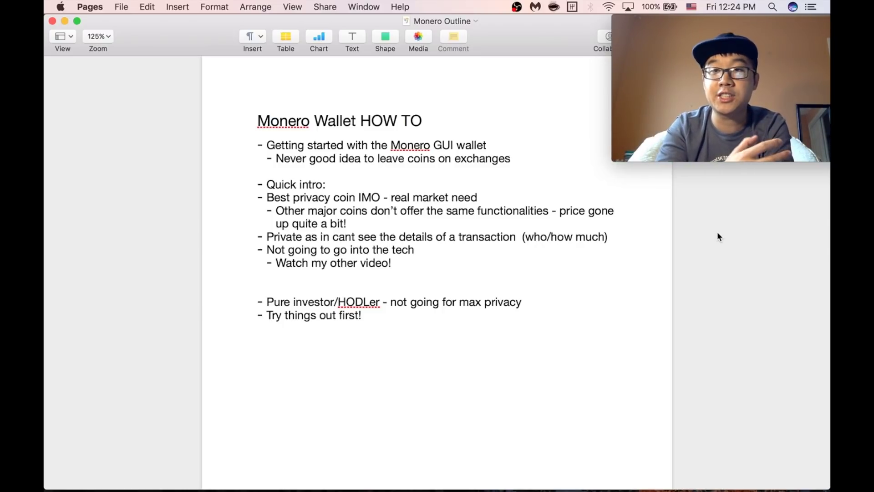
# Step: Bring up the CoinMarketCap window in Chrome and review Monero's price charts and Markets table
pyautogui.hotkey('ctrl', 'Up')
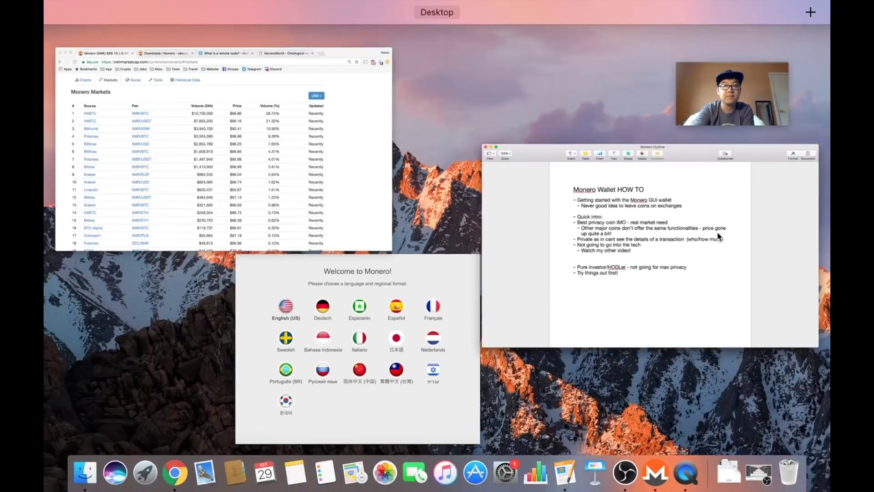
pyautogui.click(355, 147)
pyautogui.scroll(7, 273, 137)
pyautogui.scroll(-1, 210, 121)
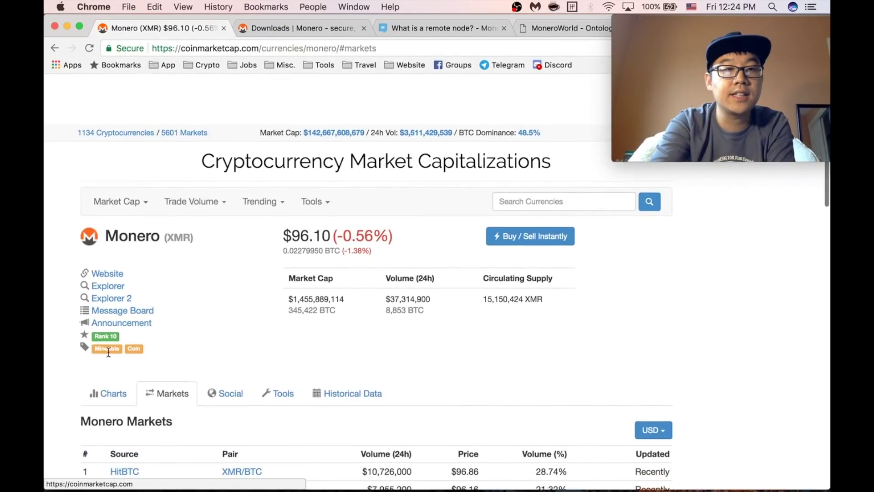
pyautogui.click(112, 400)
pyautogui.scroll(-3, 181, 278)
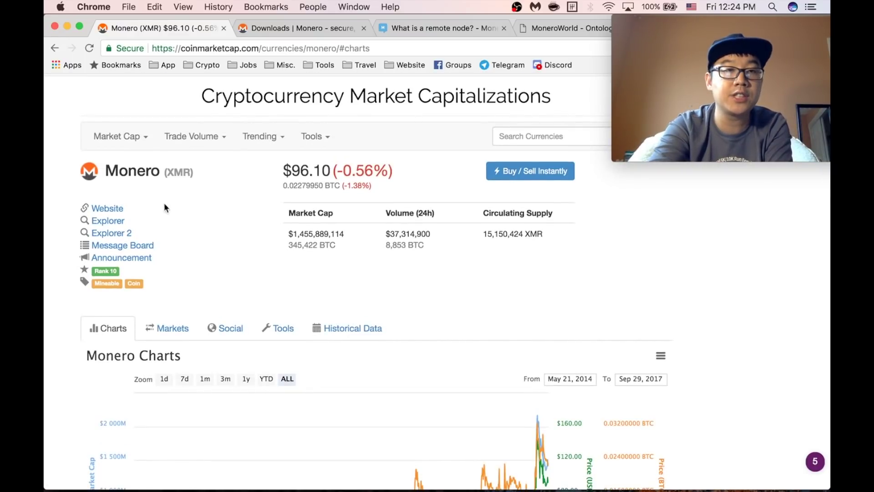
pyautogui.click(162, 326)
pyautogui.scroll(-5, 162, 327)
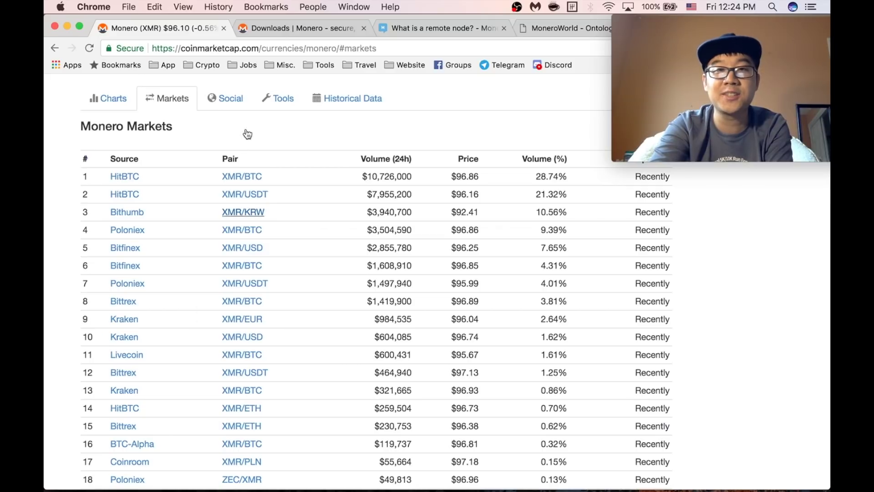
# Step: Look over the getmonero.org downloads page, then launch the Monero wallet from the Dock
pyautogui.click(305, 28)
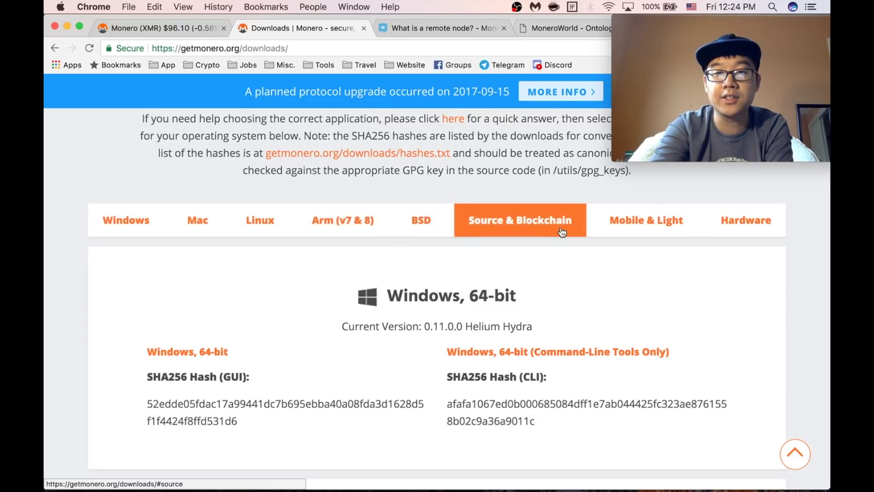
pyautogui.scroll(-1, 568, 314)
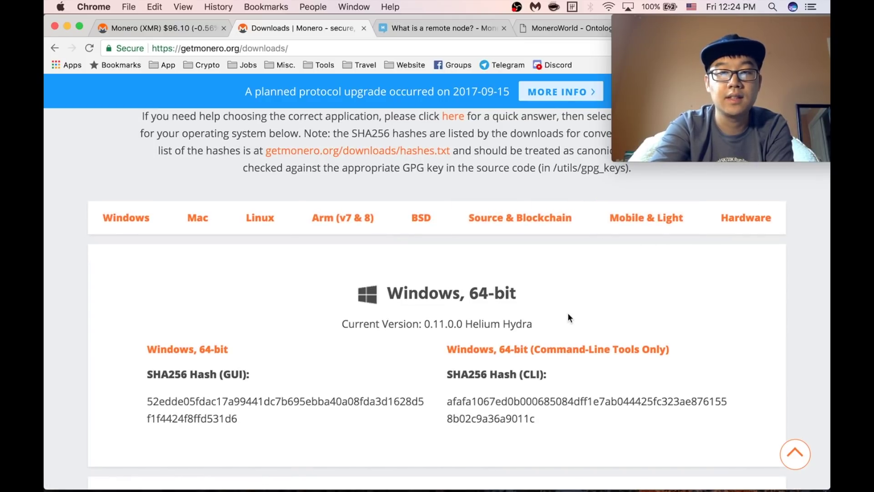
pyautogui.click(647, 477)
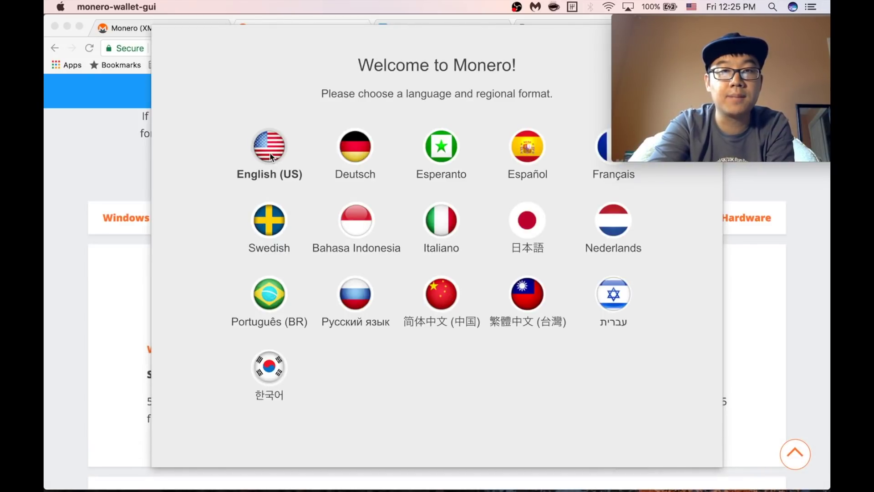
# Step: Choose English (US), clear the custom daemon address, and create a new wallet past the seed
pyautogui.click(269, 152)
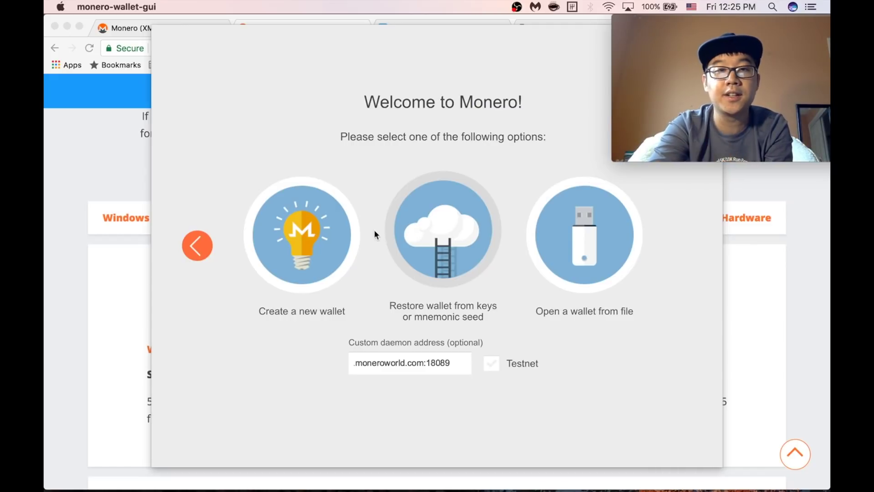
pyautogui.press('super+a')
pyautogui.press('BackSpace')
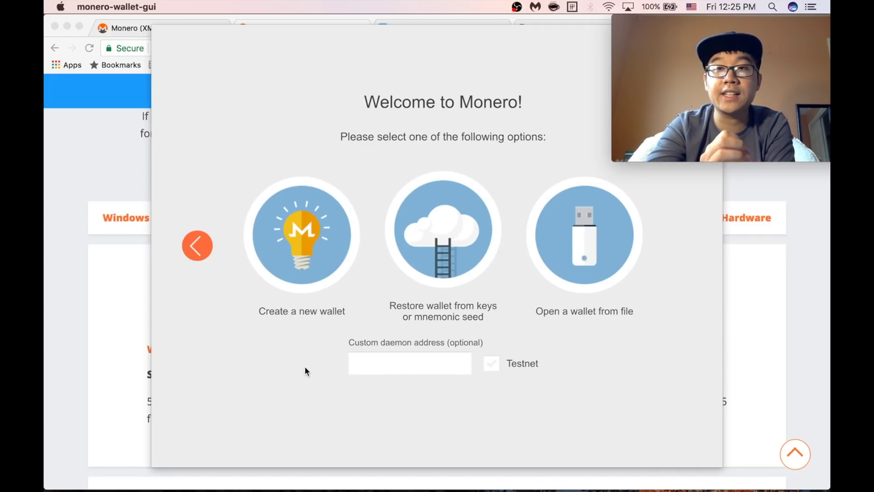
pyautogui.click(327, 240)
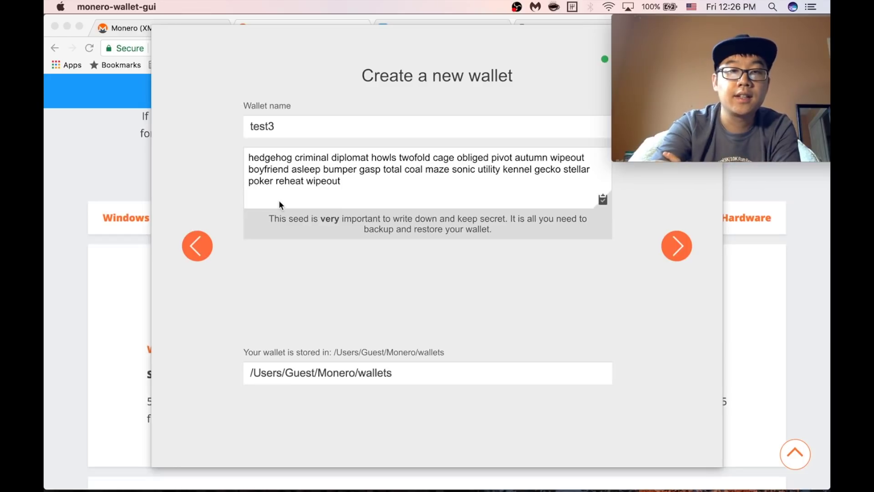
pyautogui.click(678, 241)
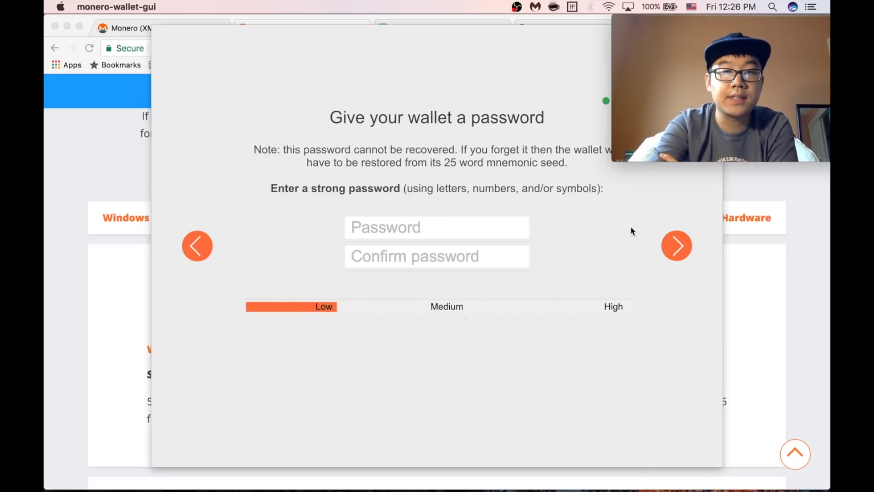
# Step: Enter and confirm a password for wallet test3, then start using it
pyautogui.write('********')
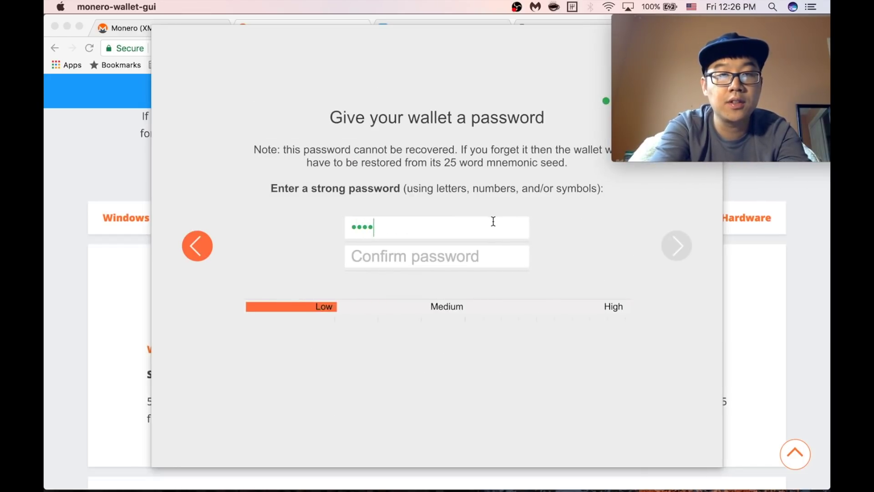
pyautogui.press('Tab')
pyautogui.write('********')
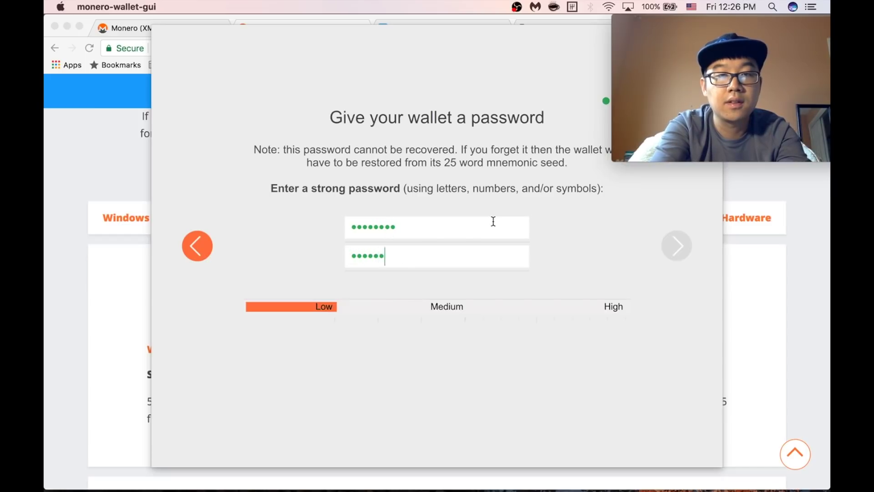
pyautogui.click(687, 247)
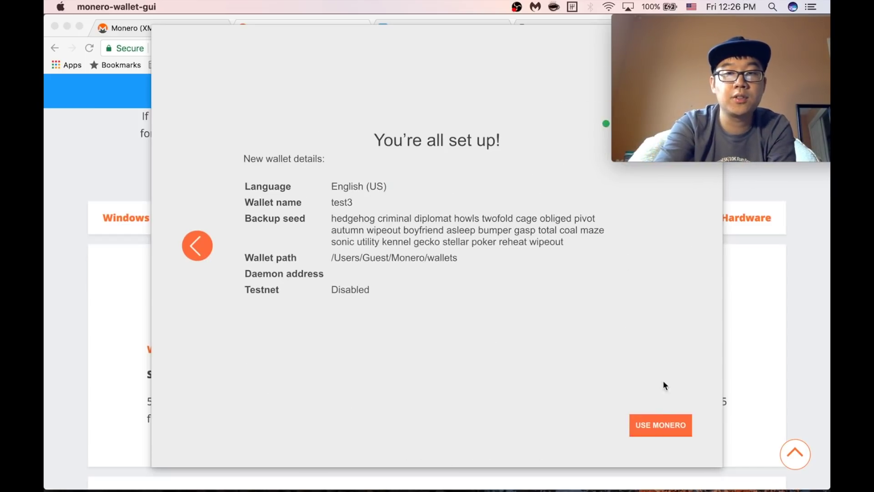
pyautogui.click(659, 428)
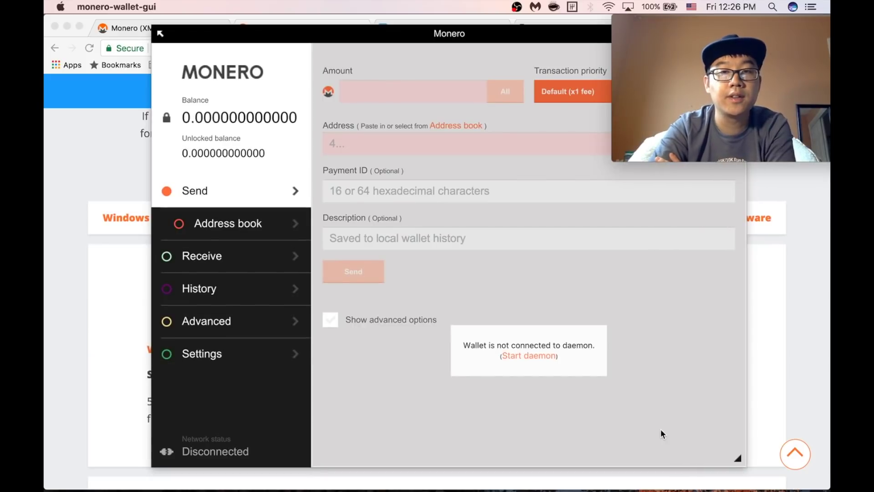
# Step: Open wallet Settings, then show the 'What is a remote node?' answer in Chrome
pyautogui.click(272, 352)
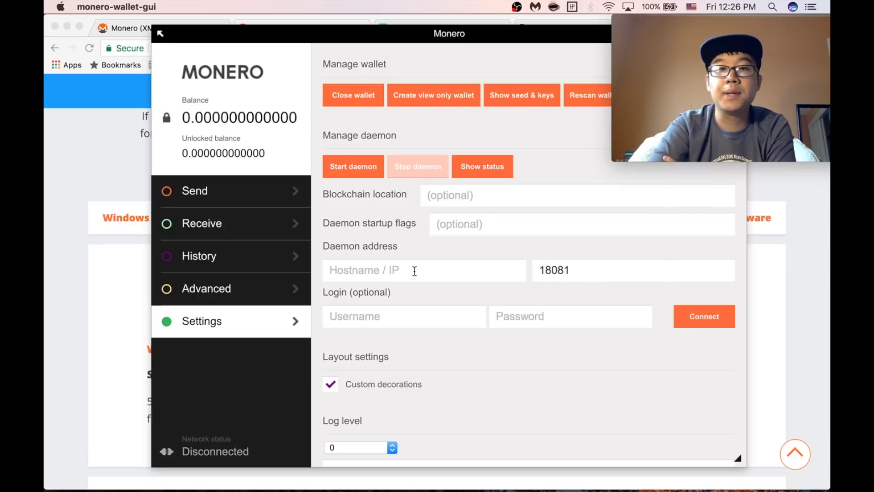
pyautogui.click(82, 172)
pyautogui.click(395, 28)
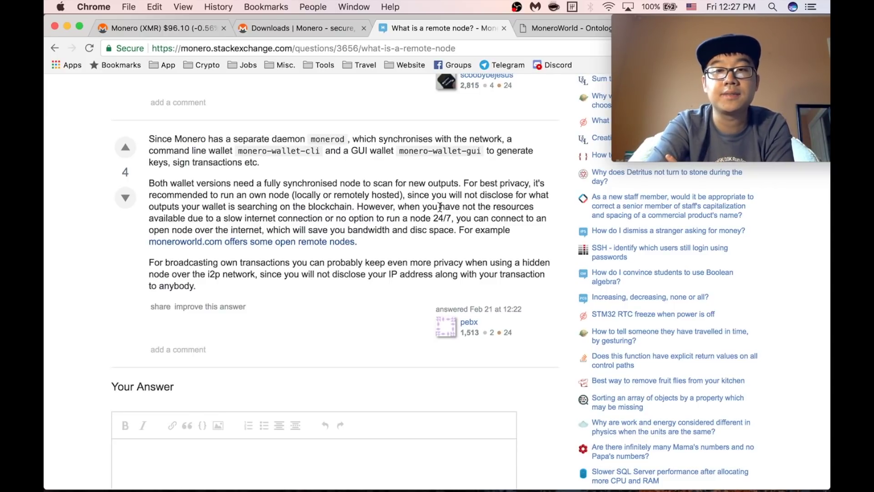
# Step: Copy the node.moneroworld.com hostname from the MoneroWorld remote-nodes page and bring the wallet forward
pyautogui.click(535, 32)
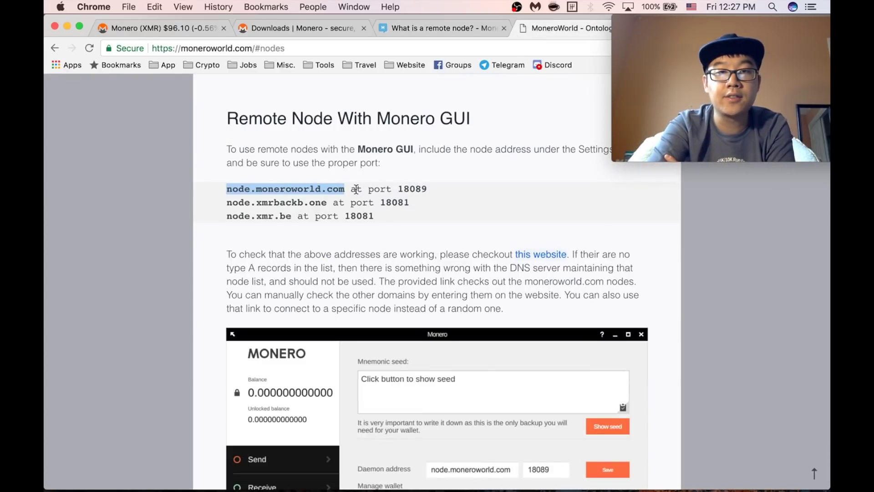
pyautogui.tripleClick(321, 187)
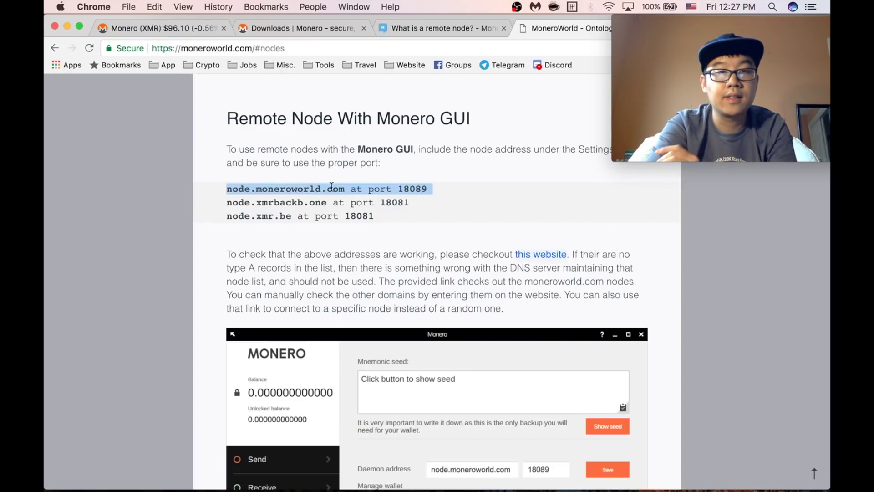
pyautogui.click(337, 188)
pyautogui.tripleClick(344, 188)
pyautogui.moveTo(226, 188); pyautogui.dragTo(342, 187)
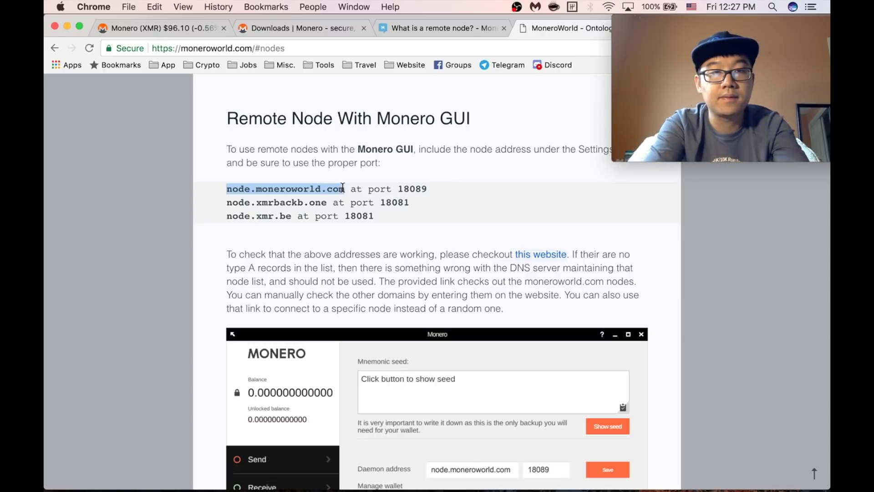
pyautogui.press('super+c')
pyautogui.hotkey('ctrl', 'Up')
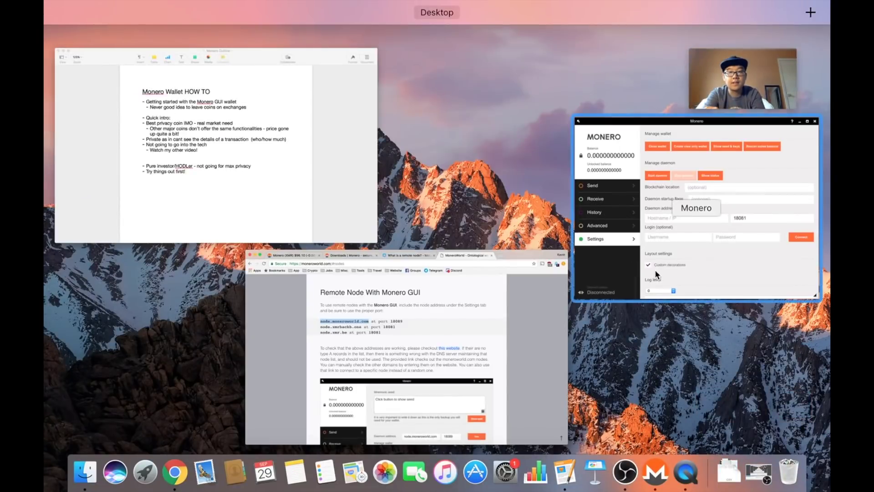
pyautogui.click(654, 270)
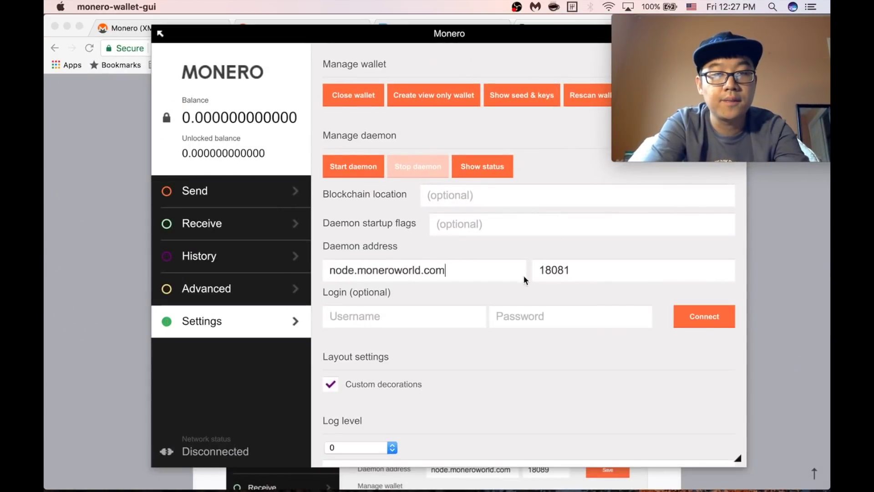
# Step: Change the daemon port from 18081 to 18089, then open and cancel Show seed & keys
pyautogui.click(597, 270)
pyautogui.press('BackSpace')
pyautogui.write('9')
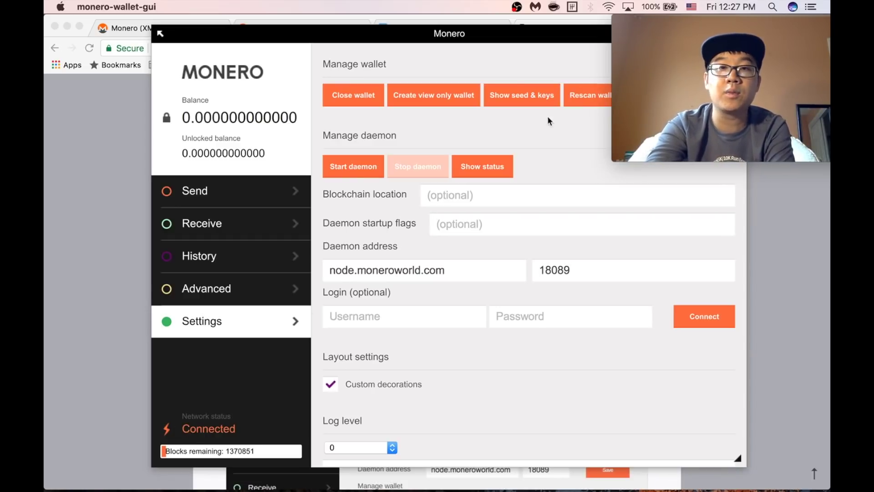
pyautogui.click(518, 101)
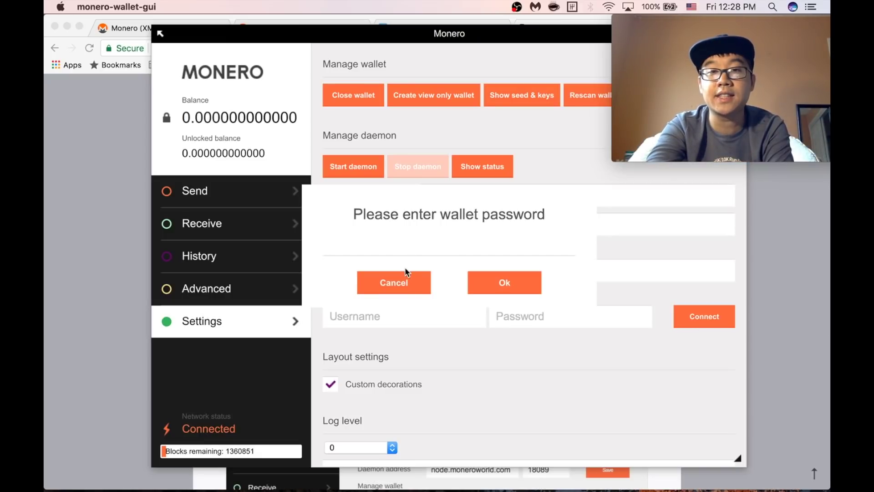
pyautogui.click(401, 279)
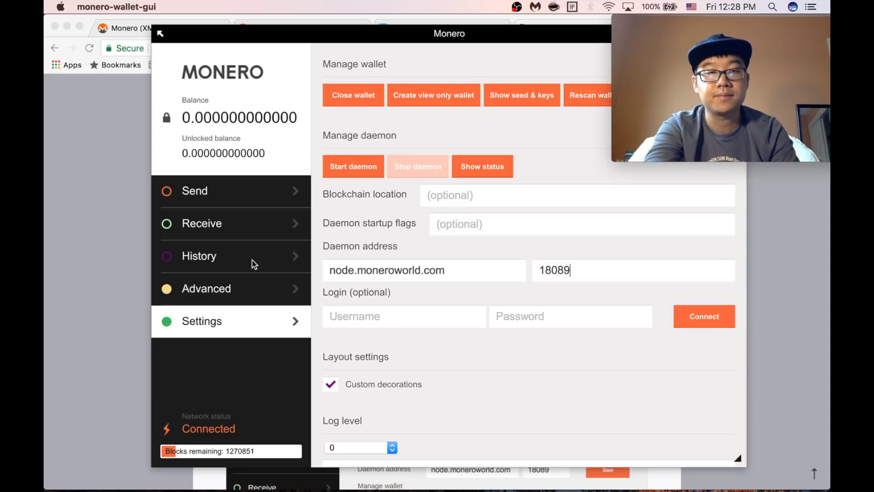
# Step: On the Receive page, generate several payment IDs with matching integrated addresses and QR codes
pyautogui.click(239, 228)
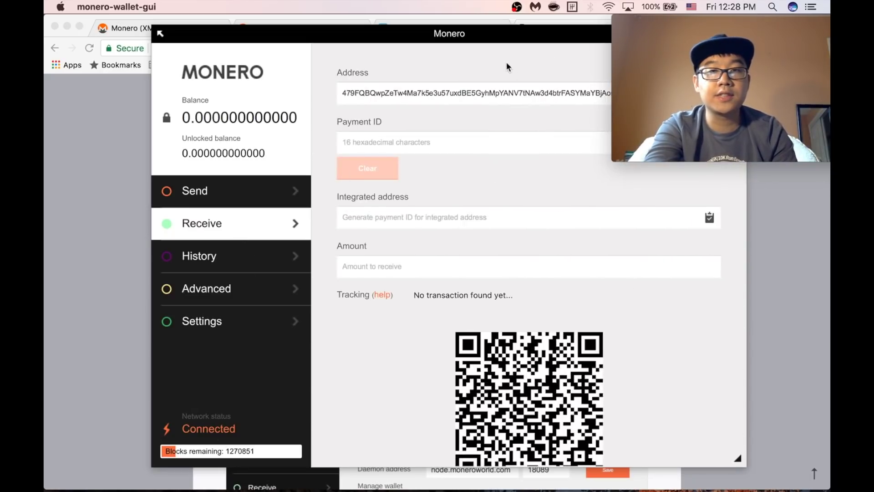
pyautogui.moveTo(484, 39); pyautogui.dragTo(376, 41)
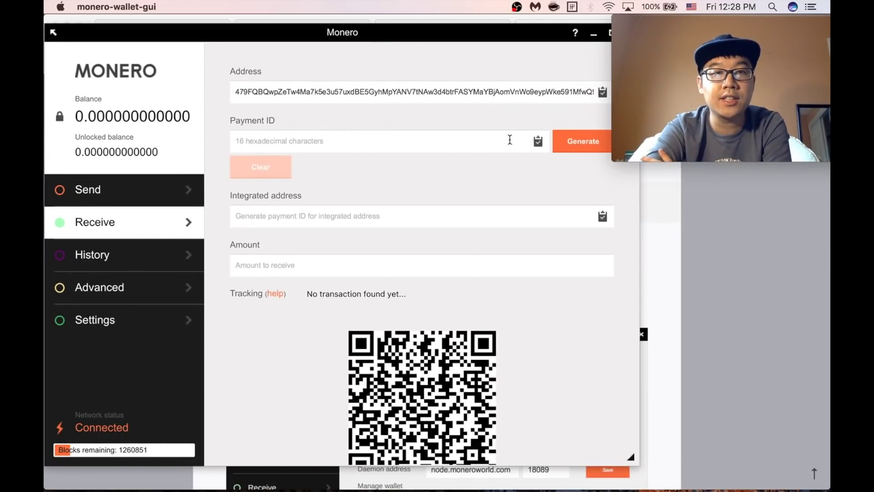
pyautogui.click(565, 143)
pyautogui.click(565, 145)
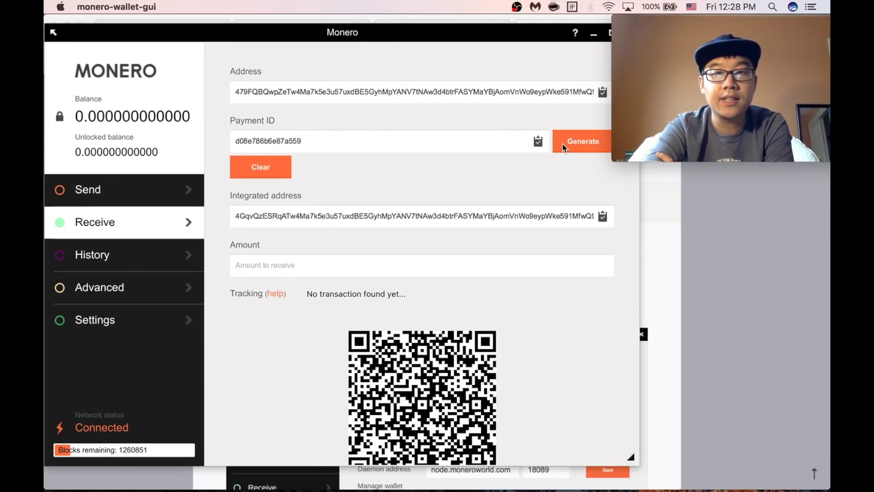
pyautogui.click(563, 145)
pyautogui.click(563, 144)
pyautogui.click(564, 145)
pyautogui.click(563, 145)
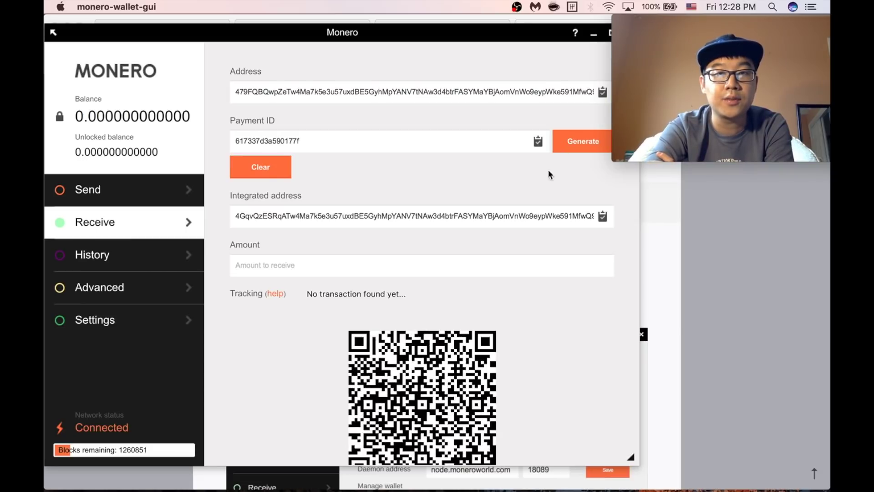
# Step: Select the integrated address and wallet address fields to inspect their full values
pyautogui.doubleClick(501, 212)
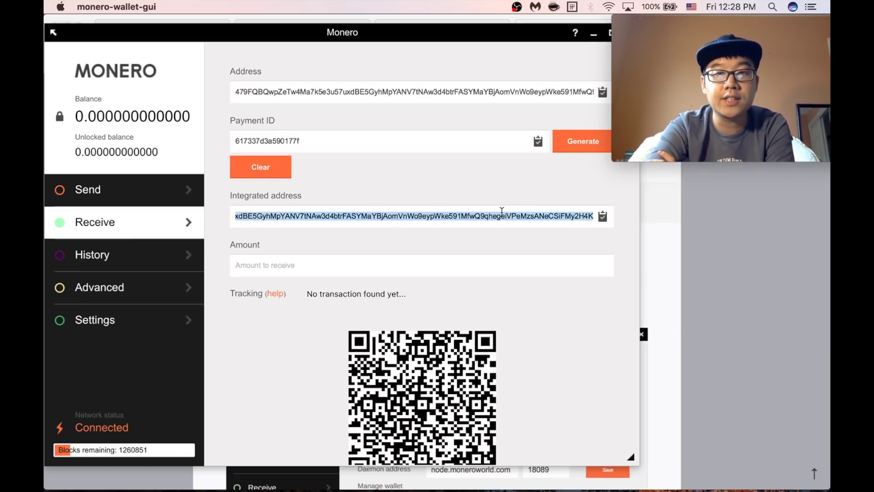
pyautogui.click(495, 213)
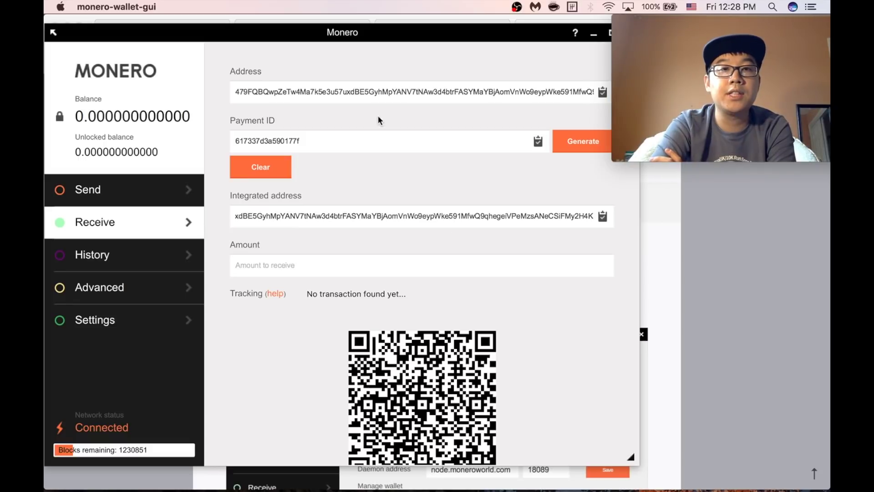
pyautogui.doubleClick(362, 93)
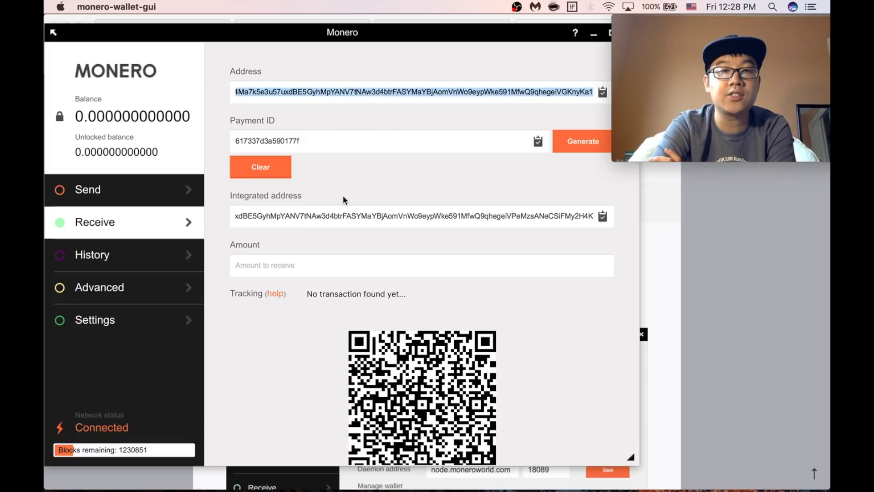
pyautogui.doubleClick(339, 211)
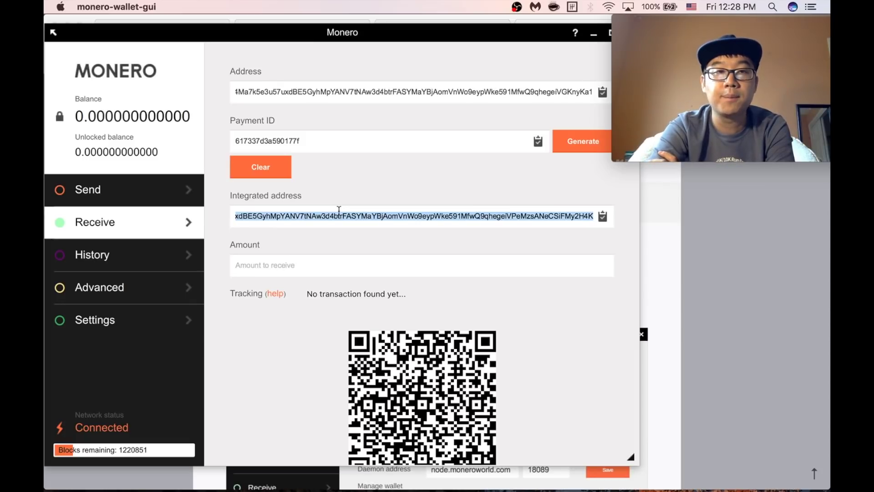
pyautogui.click(160, 185)
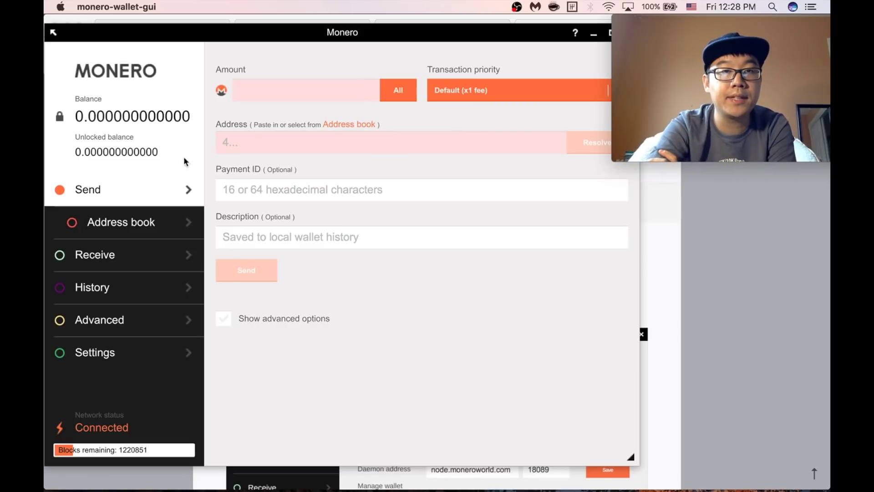
# Step: Keep Default (x1 fee) priority, inspect the Address and Payment ID fields, then view the empty History
pyautogui.click(463, 93)
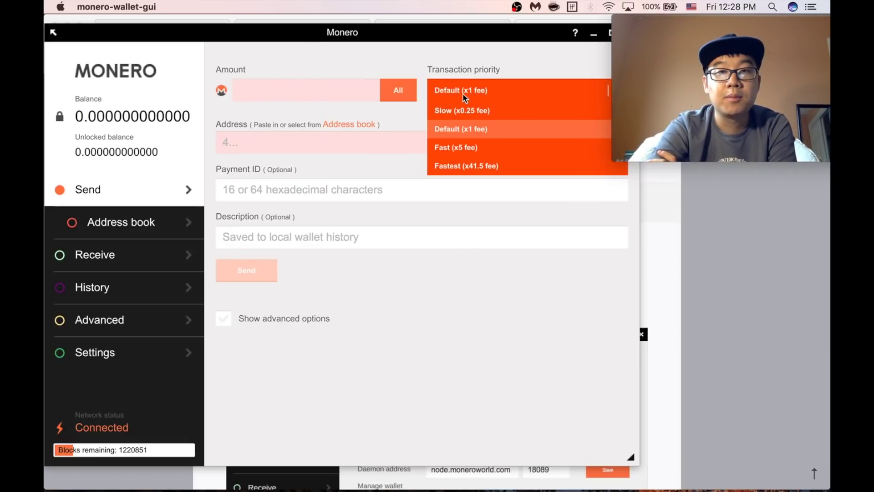
pyautogui.click(464, 129)
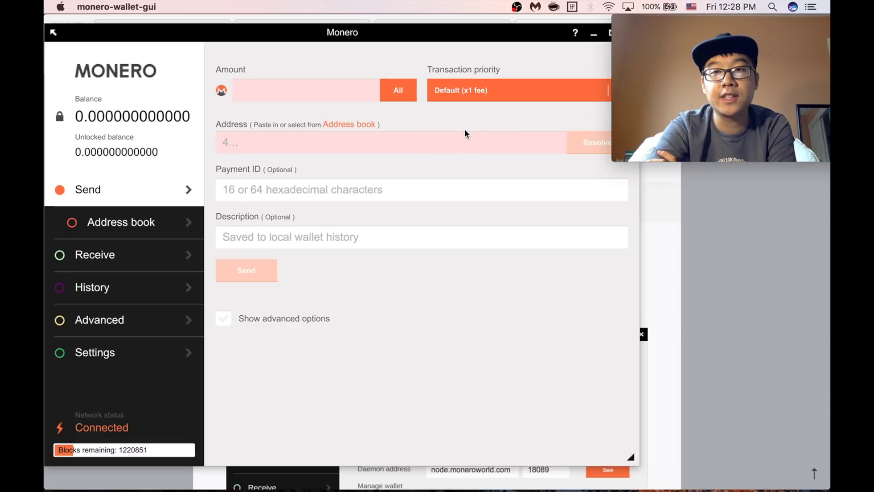
pyautogui.click(397, 148)
pyautogui.click(356, 189)
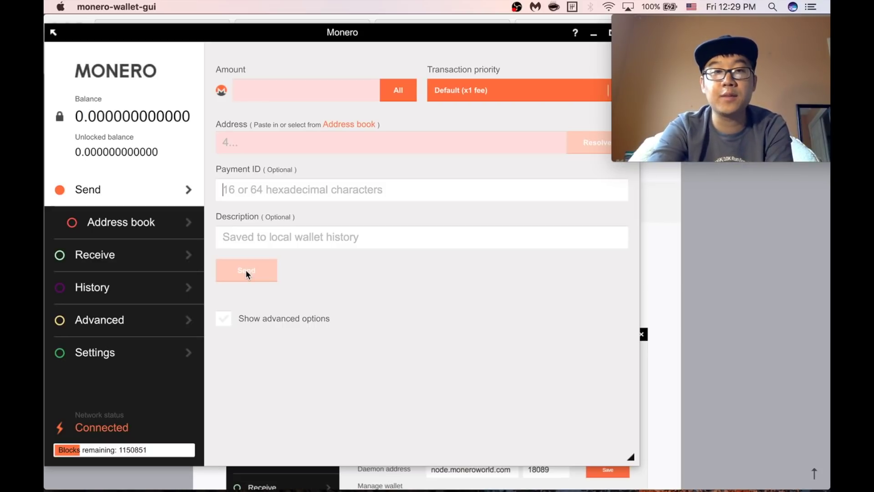
pyautogui.click(107, 287)
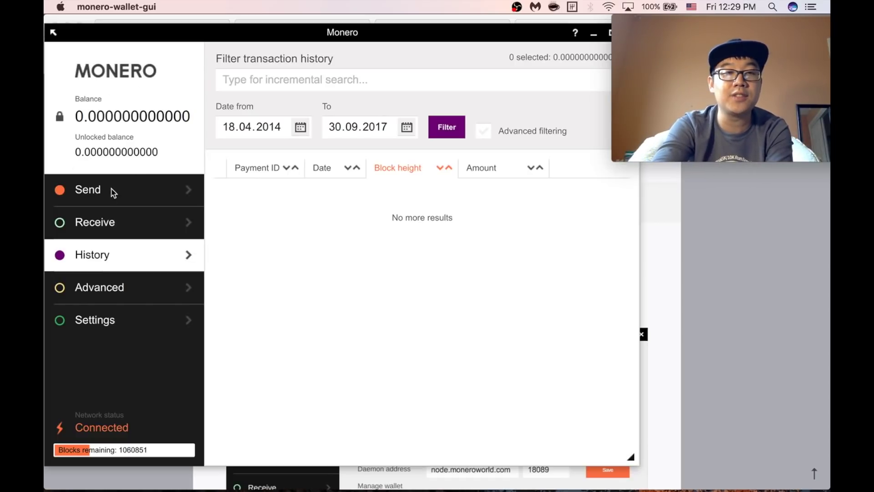
# Step: Expand the Advanced tools list, then return to Settings showing node.moneroworld.com on port 18089
pyautogui.click(118, 287)
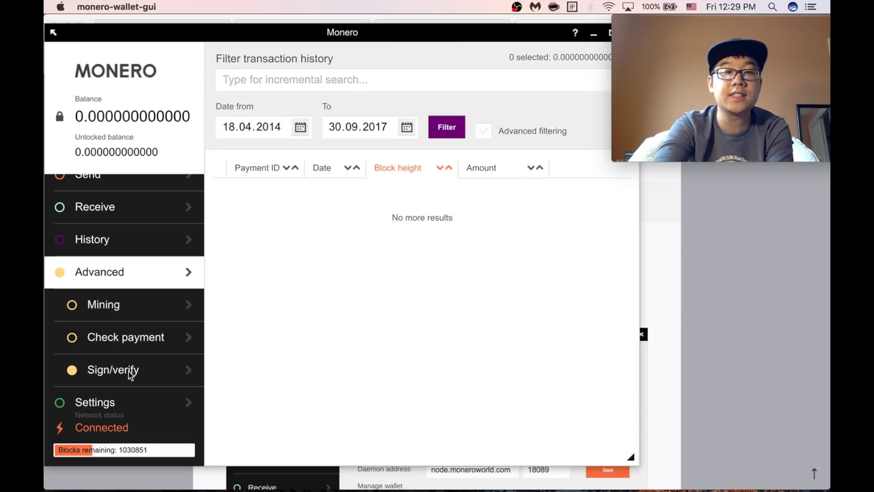
pyautogui.click(95, 402)
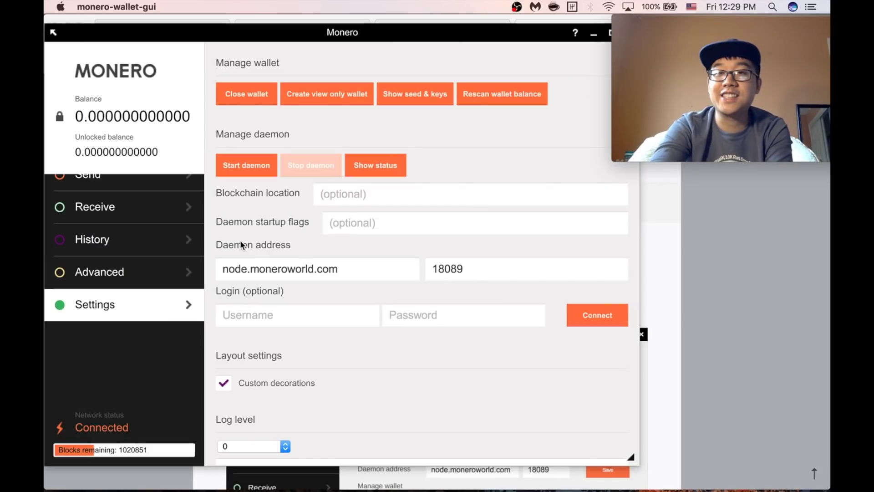